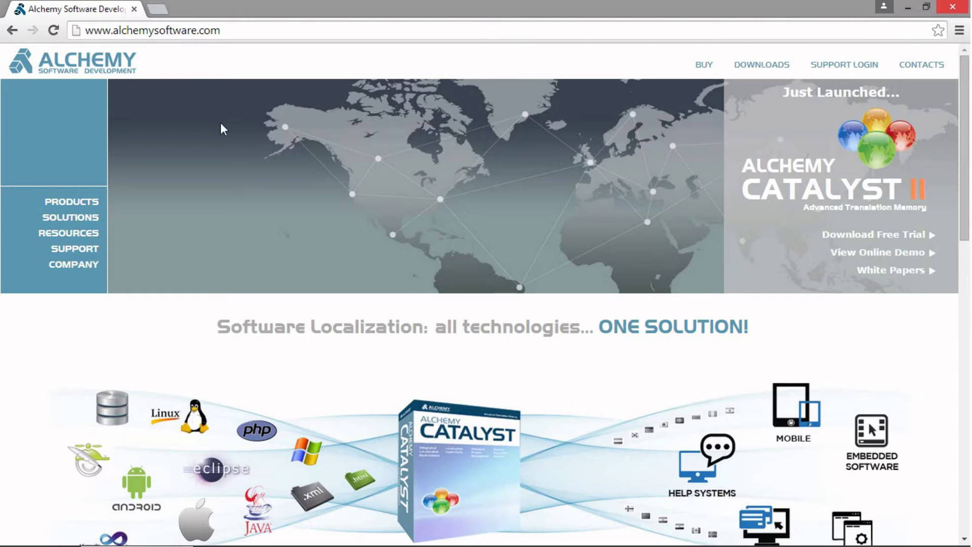
# - Select the Alchemy Software home page address in Chrome's address bar
pyautogui.click(237, 31)
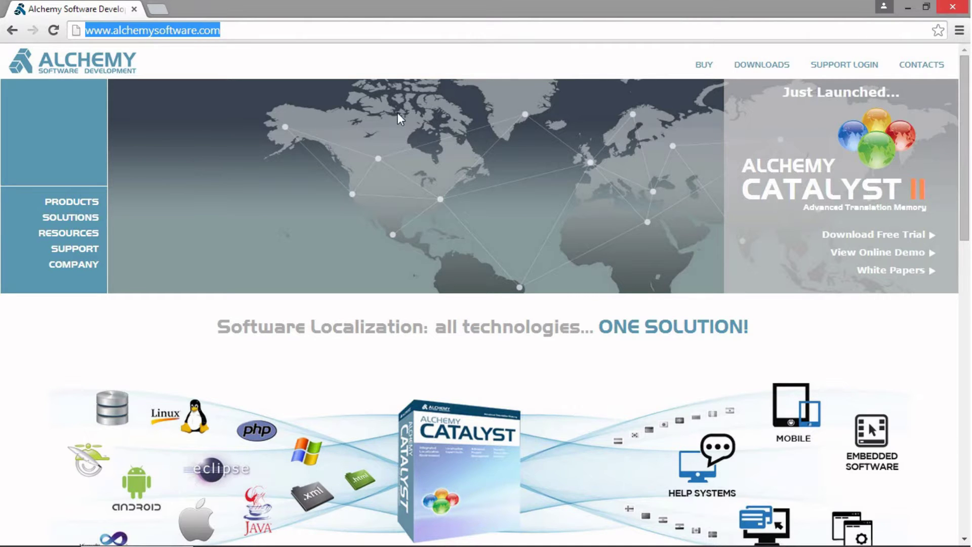
# - Reach the CATALYST Translator/Lite product downloads list via Downloads and Product Download
pyautogui.click(762, 65)
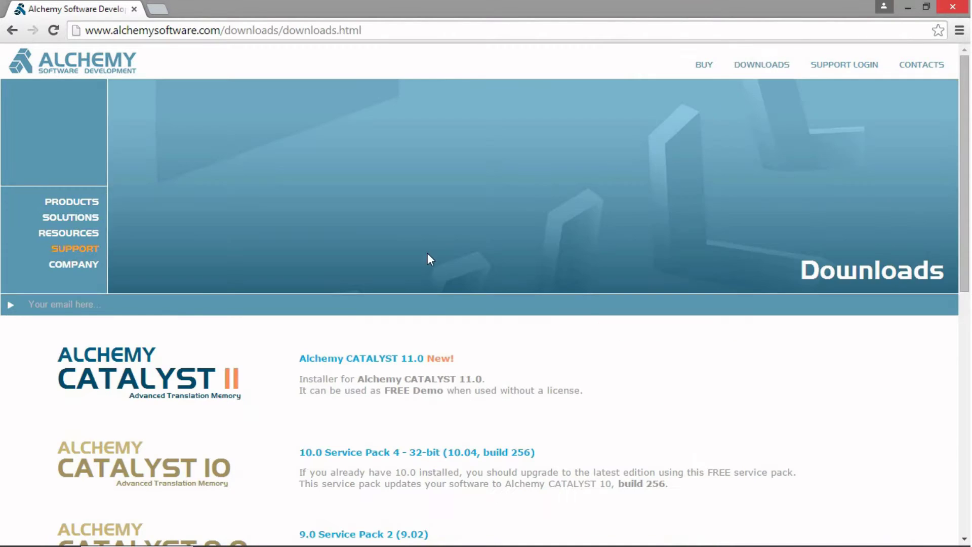
pyautogui.scroll(-3, 428, 253)
pyautogui.scroll(-3, 426, 271)
pyautogui.click(372, 325)
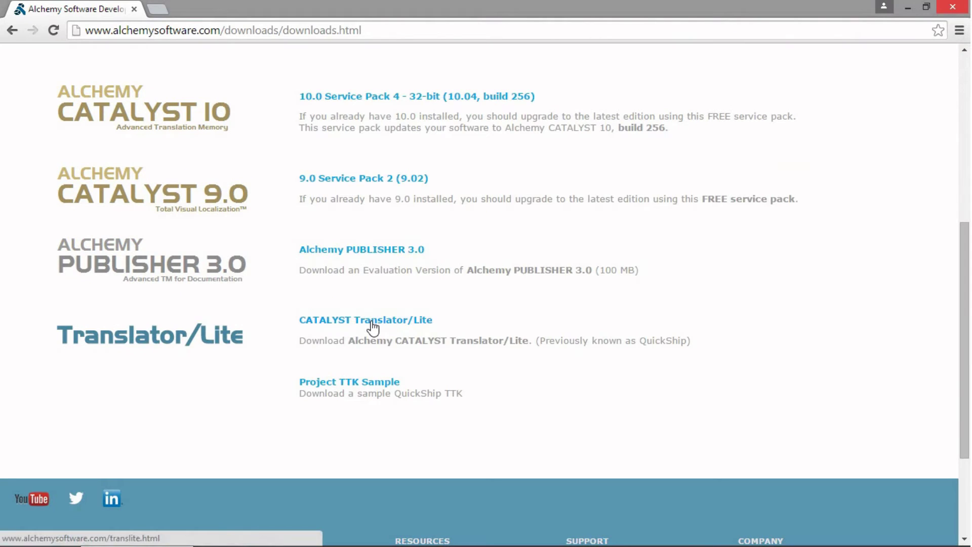
pyautogui.scroll(-2, 374, 326)
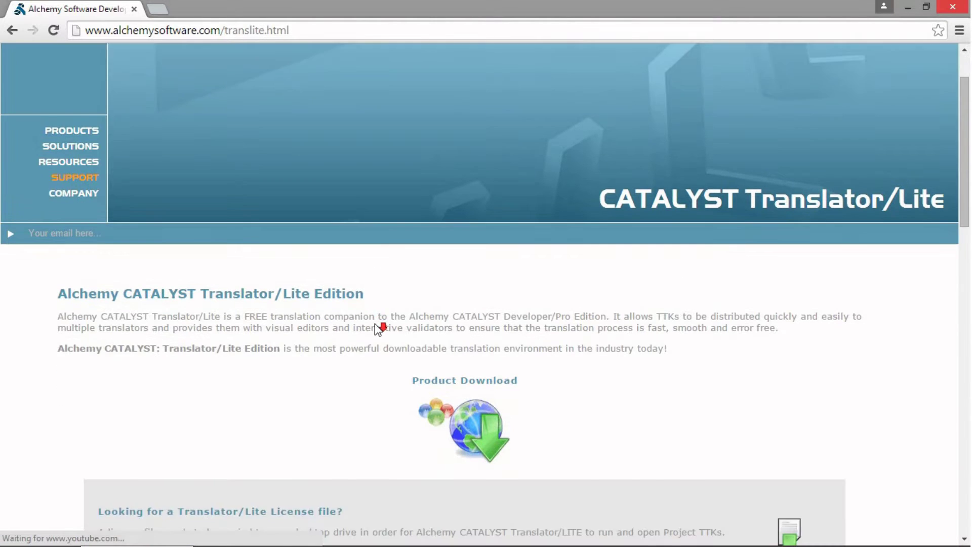
pyautogui.scroll(-1, 374, 327)
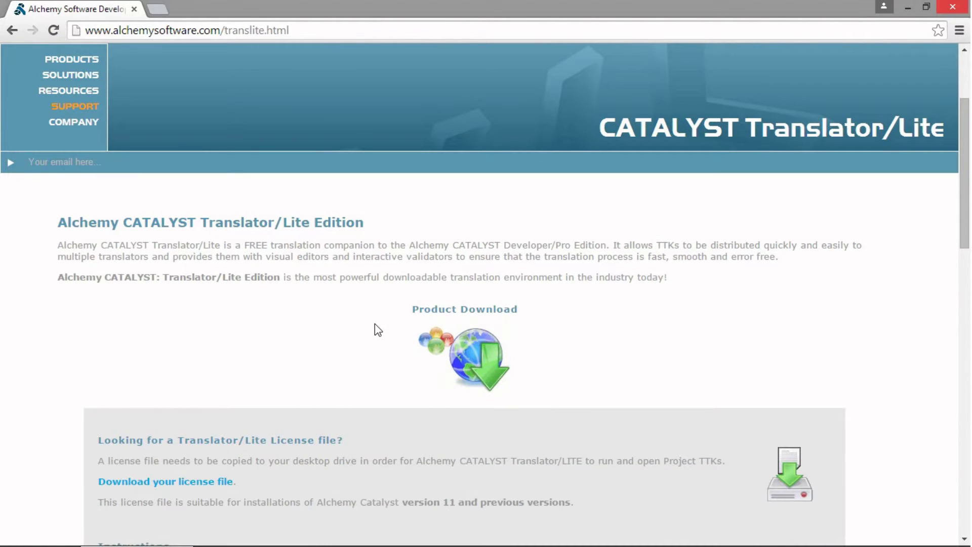
pyautogui.click(467, 319)
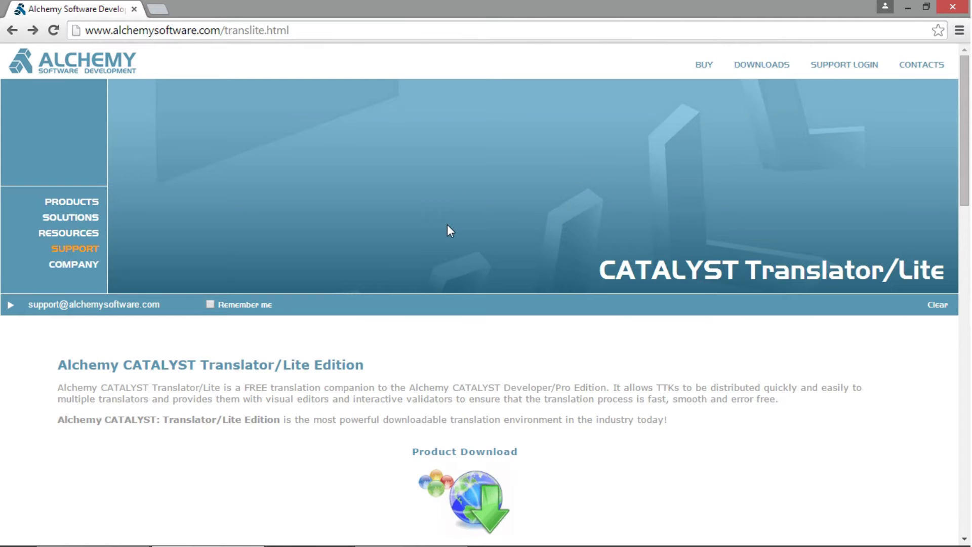
pyautogui.scroll(-1, 447, 224)
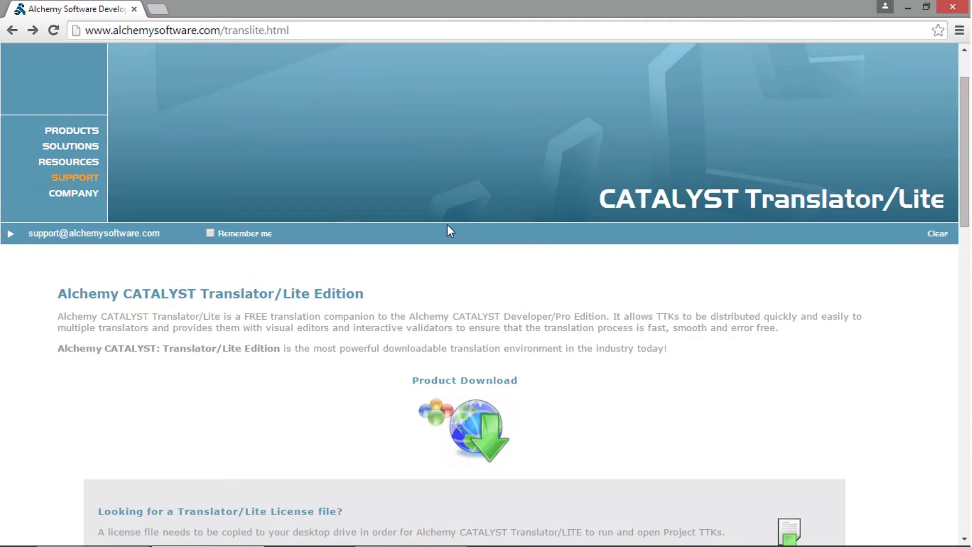
pyautogui.click(473, 383)
pyautogui.scroll(-1, 460, 377)
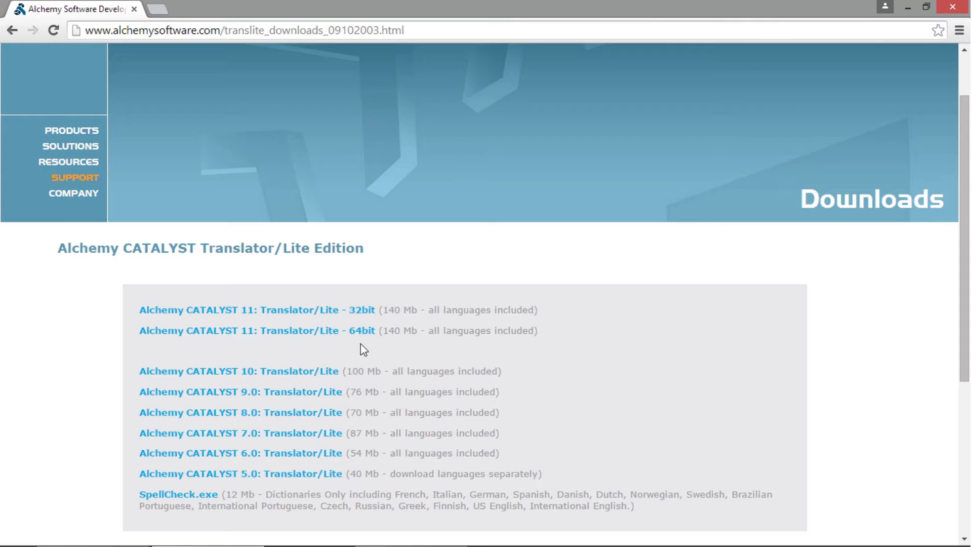
# - Download 'Alchemy CATALYST 11: Translator/Lite - 64bit' and run the installer
pyautogui.click(315, 336)
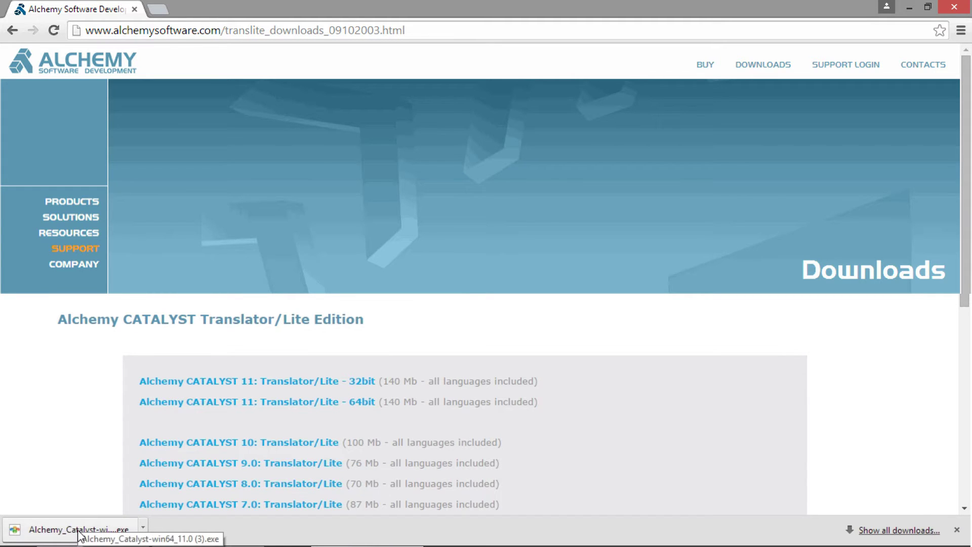
pyautogui.click(78, 530)
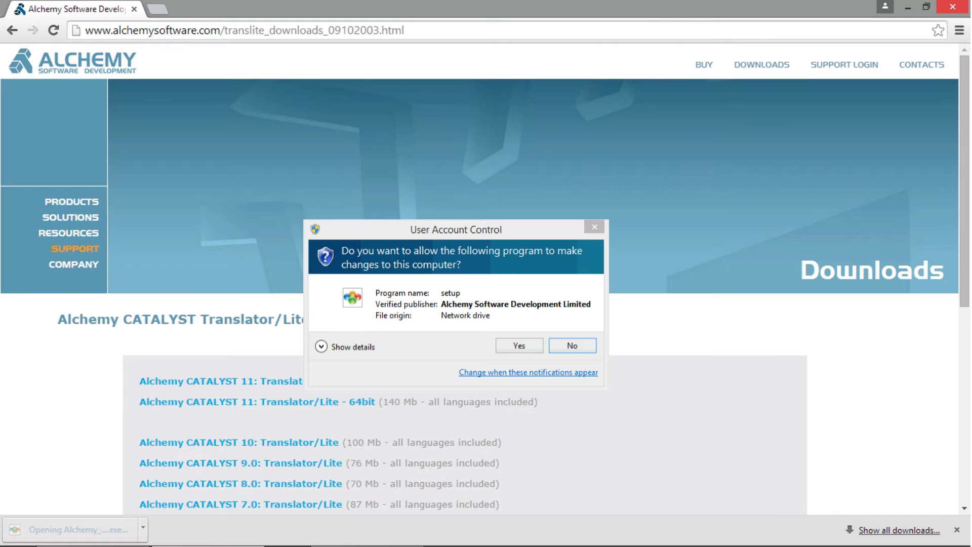
# - Allow setup, accept the licence terms, keep the default folder, install and finish
pyautogui.click(519, 345)
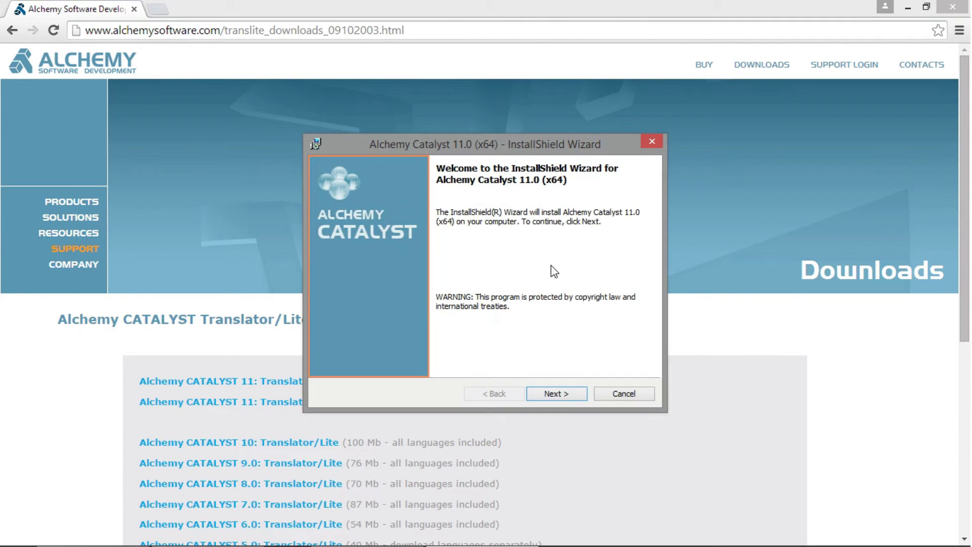
pyautogui.click(556, 394)
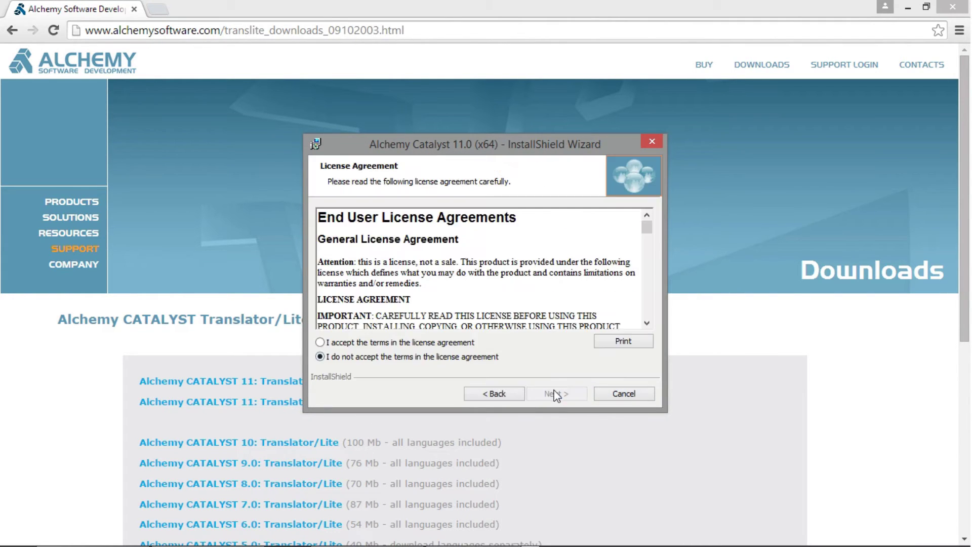
pyautogui.click(374, 342)
pyautogui.click(555, 393)
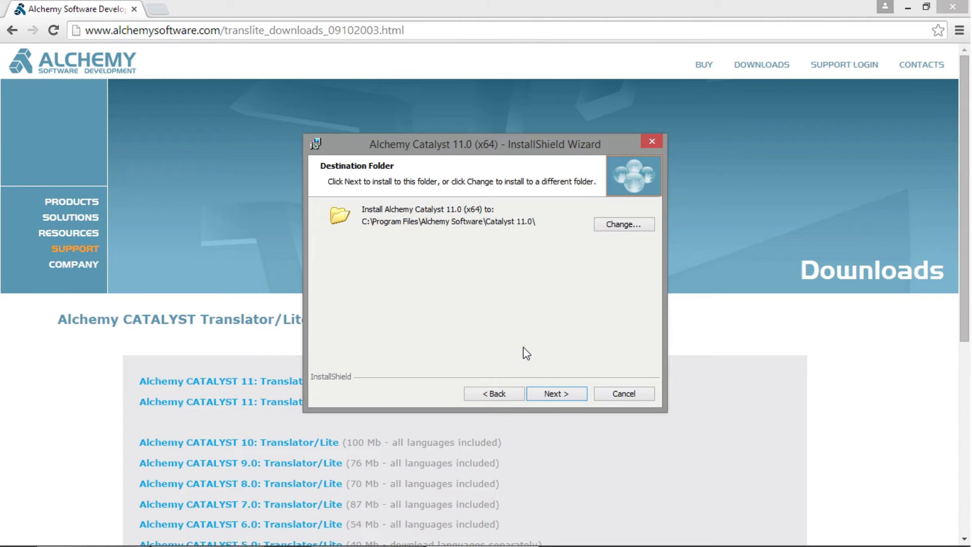
pyautogui.click(556, 393)
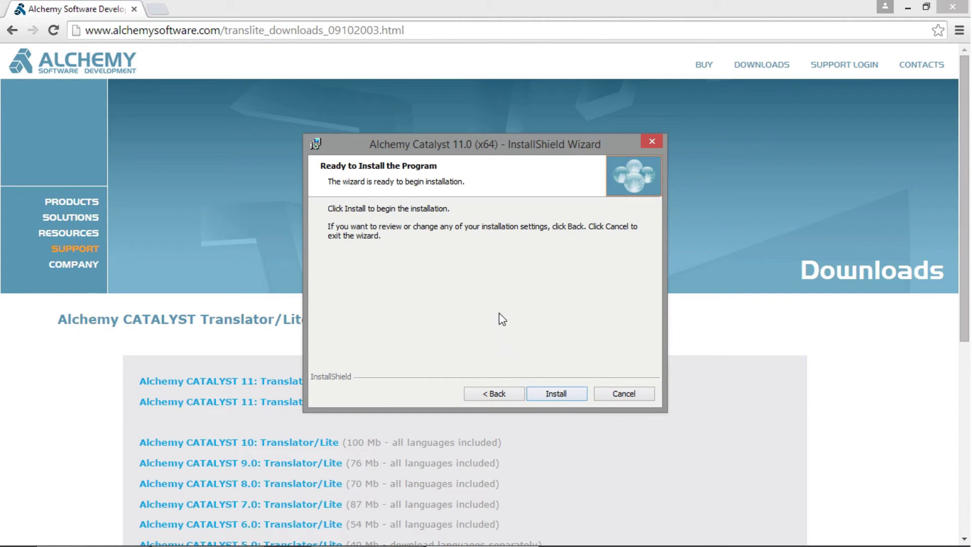
pyautogui.click(551, 396)
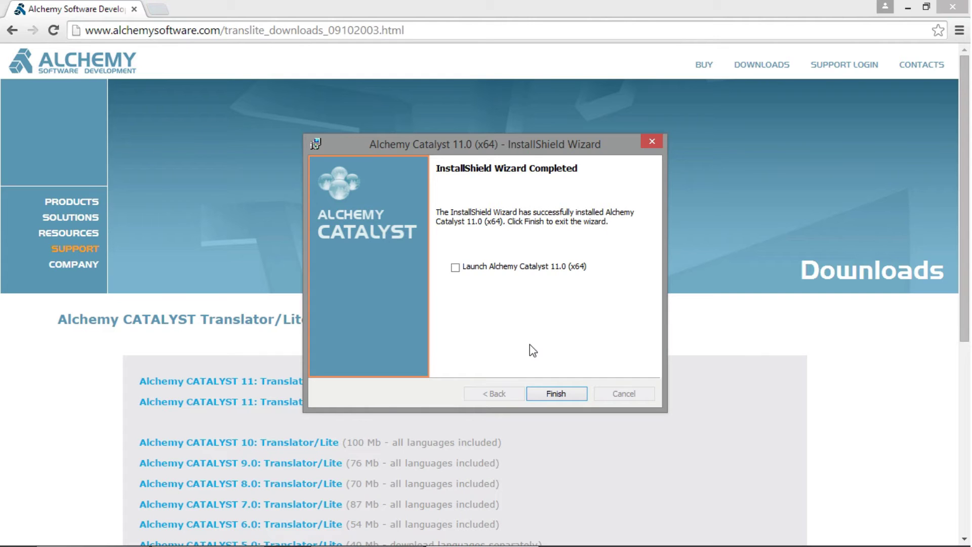
pyautogui.click(557, 394)
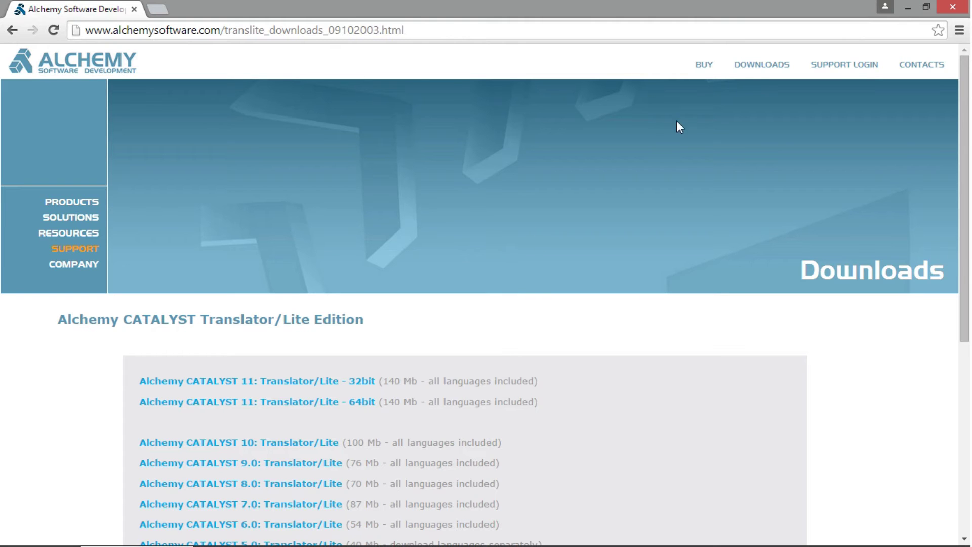
# - Download TranslatorLite.lic from the CATALYST Translator/Lite page and show its download options
pyautogui.click(762, 64)
pyautogui.scroll(-2, 600, 178)
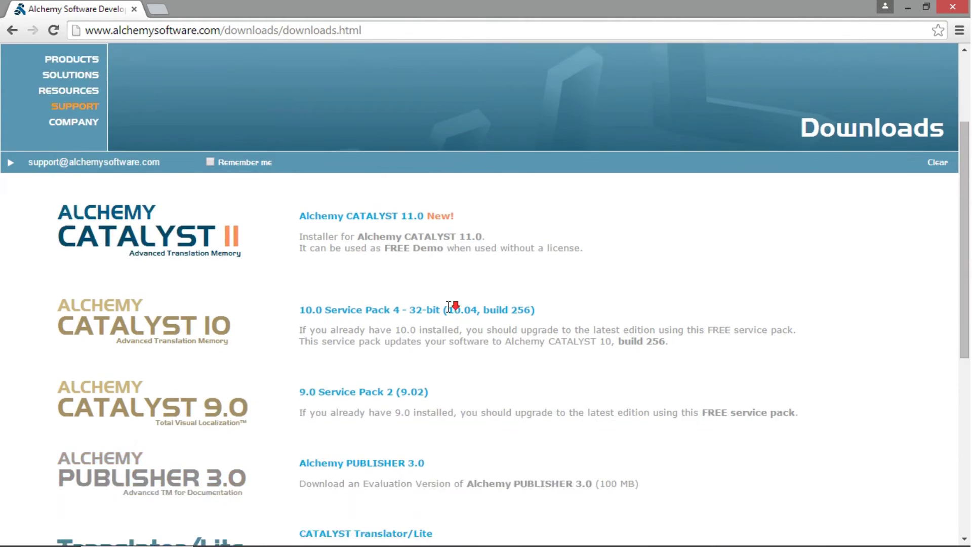
pyautogui.scroll(-2, 454, 308)
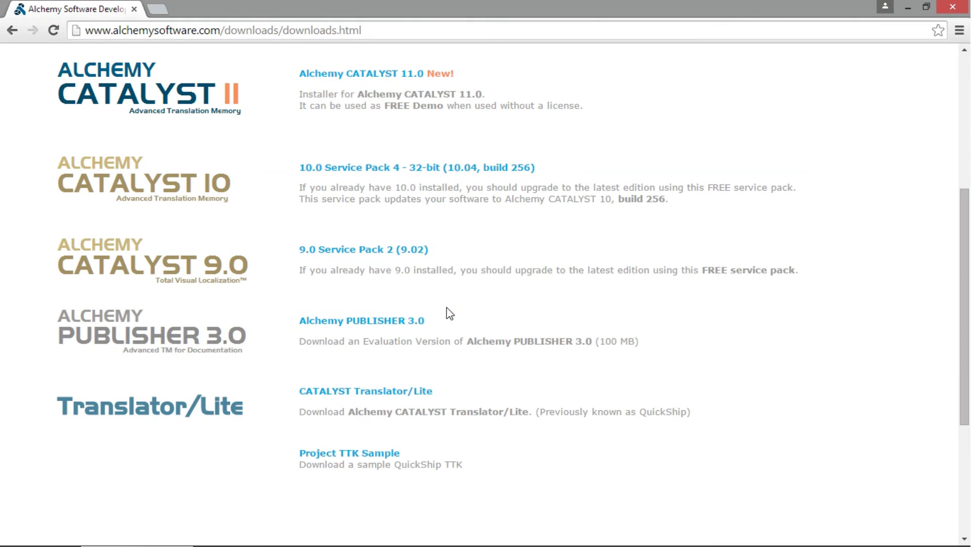
pyautogui.click(390, 397)
pyautogui.scroll(-3, 390, 395)
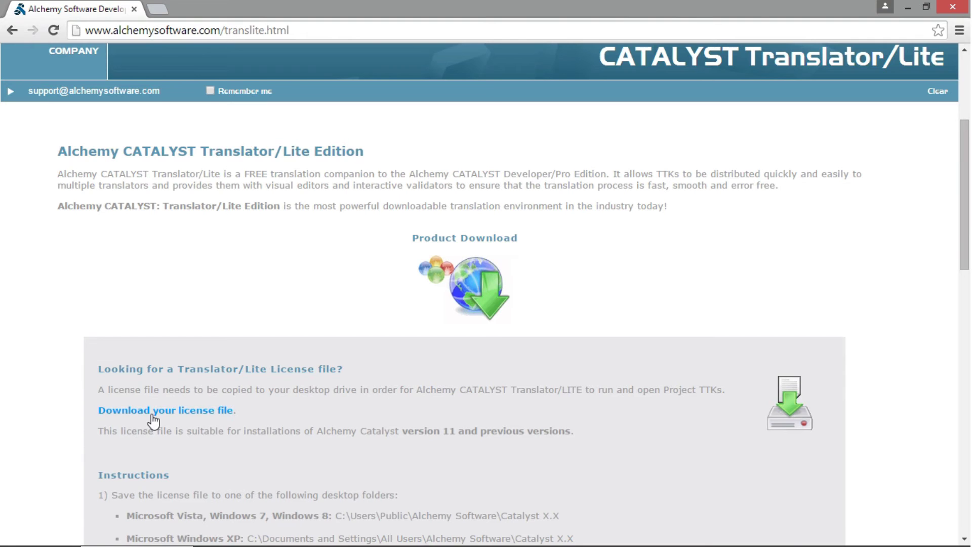
pyautogui.click(155, 415)
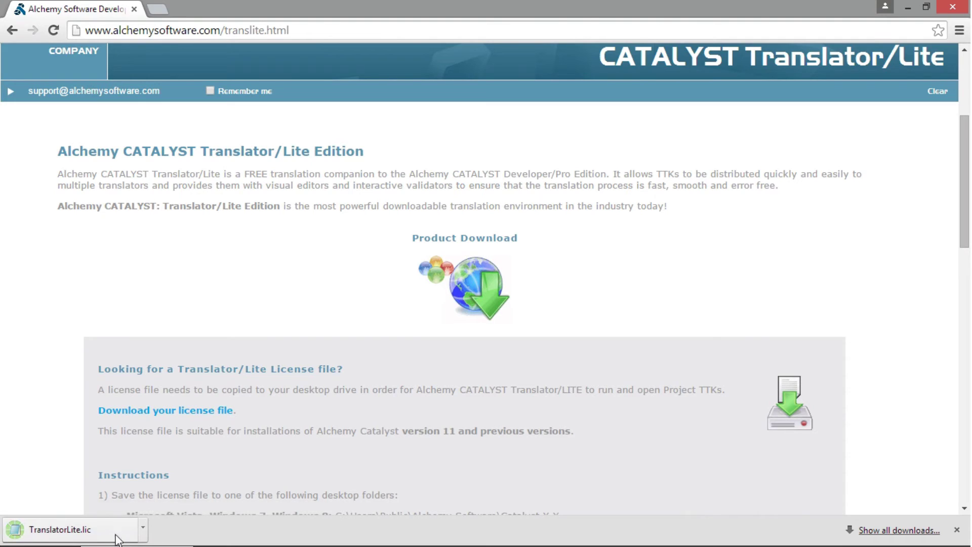
pyautogui.click(145, 528)
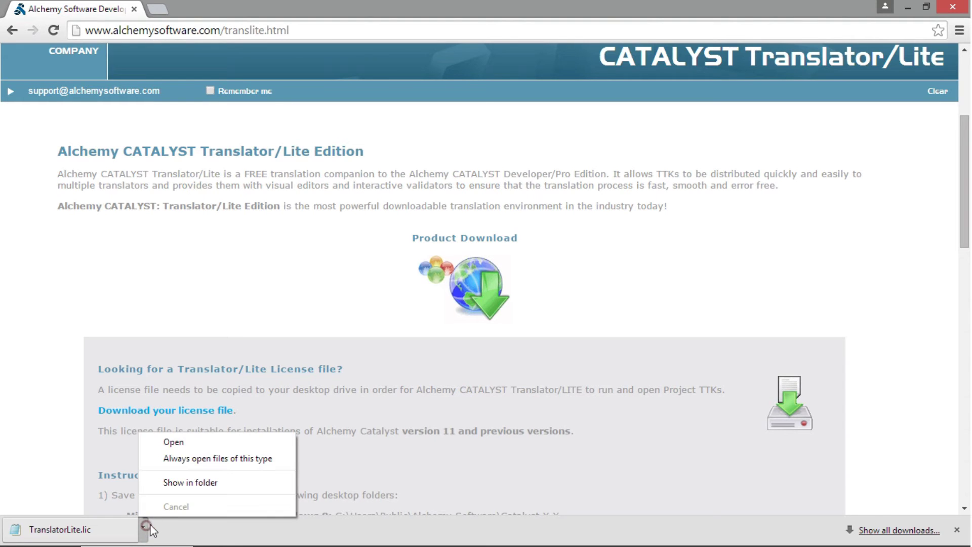
# - Copy TranslatorLite.lic from the Downloads folder
pyautogui.click(198, 483)
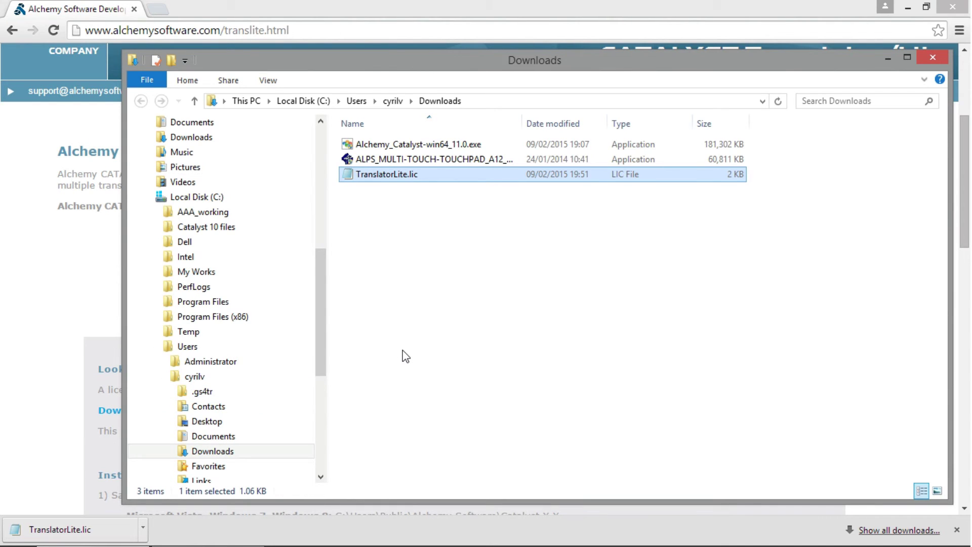
pyautogui.rightClick(379, 182)
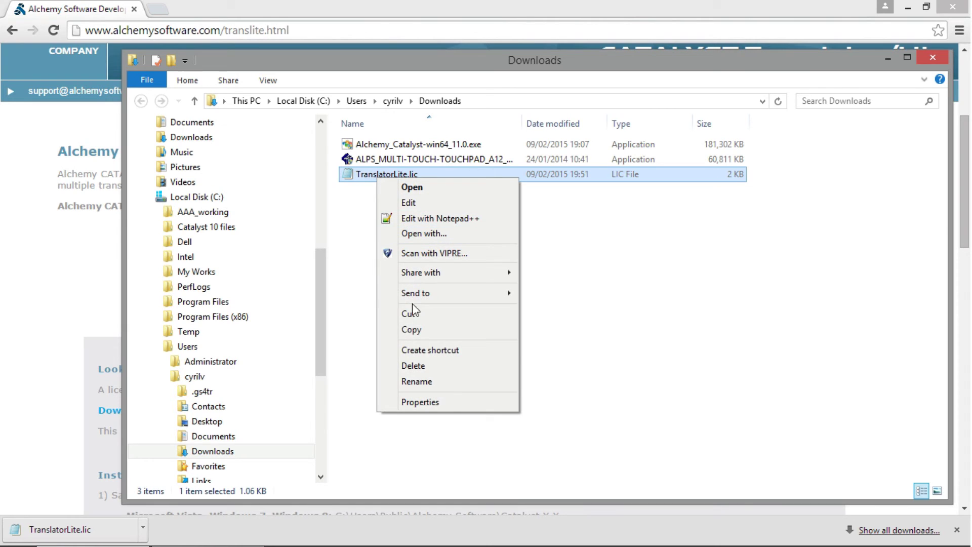
pyautogui.click(416, 330)
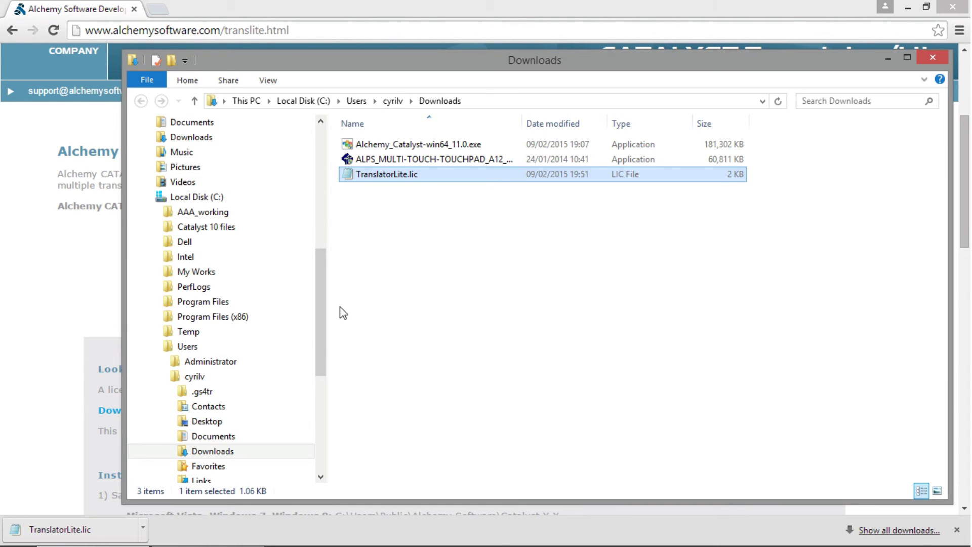
pyautogui.moveTo(321, 312); pyautogui.dragTo(322, 365)
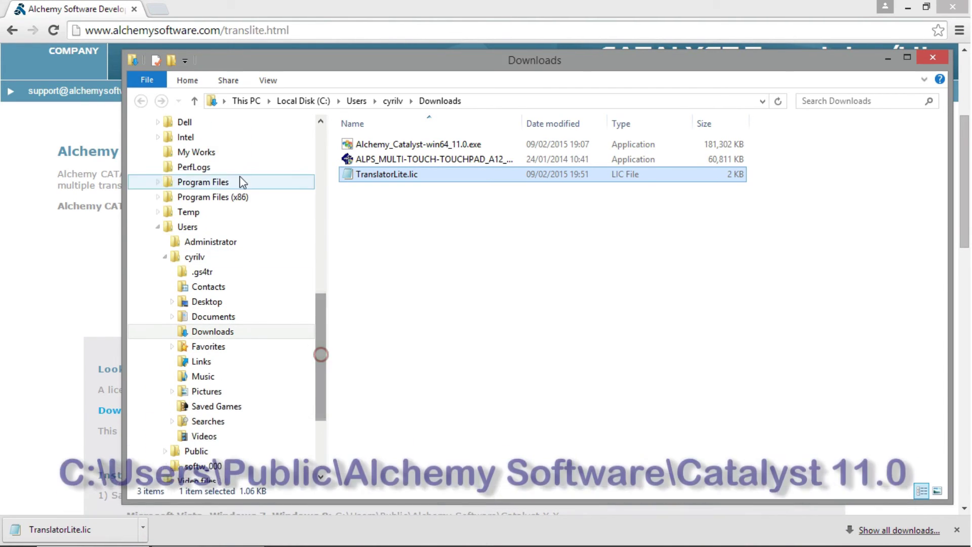
# - Paste the licence file into C:\Users\Public\Alchemy Software\Catalyst 11.0
pyautogui.click(187, 228)
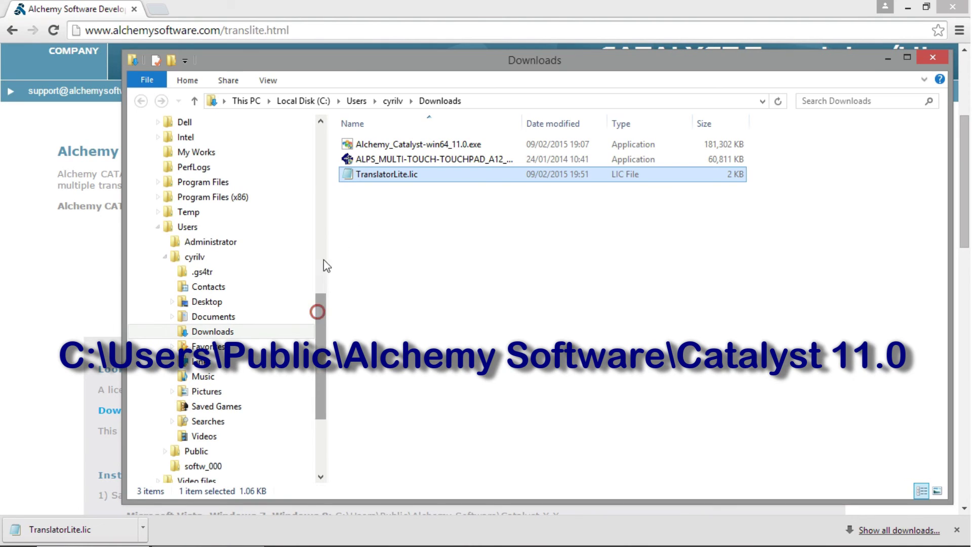
pyautogui.moveTo(321, 319); pyautogui.dragTo(260, 244)
pyautogui.click(197, 271)
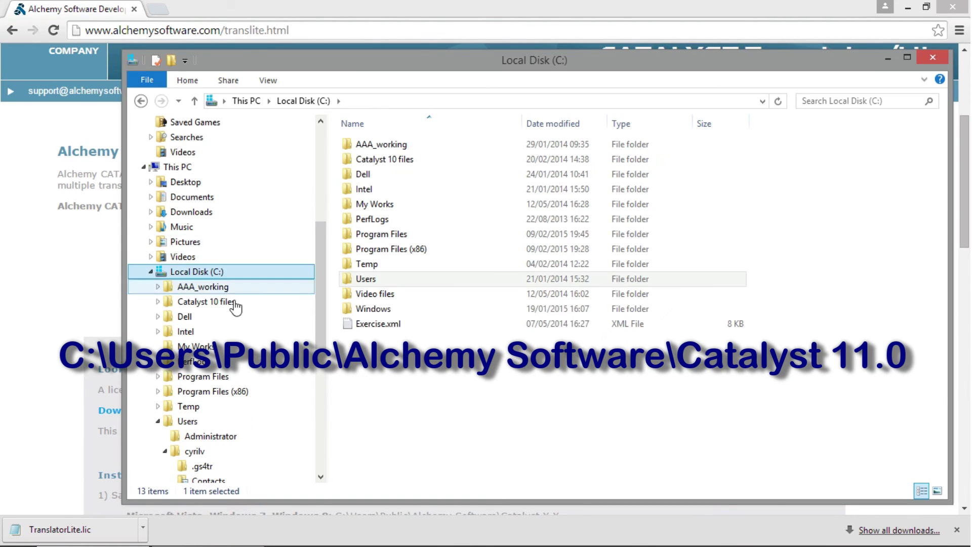
pyautogui.click(391, 281)
pyautogui.doubleClick(390, 280)
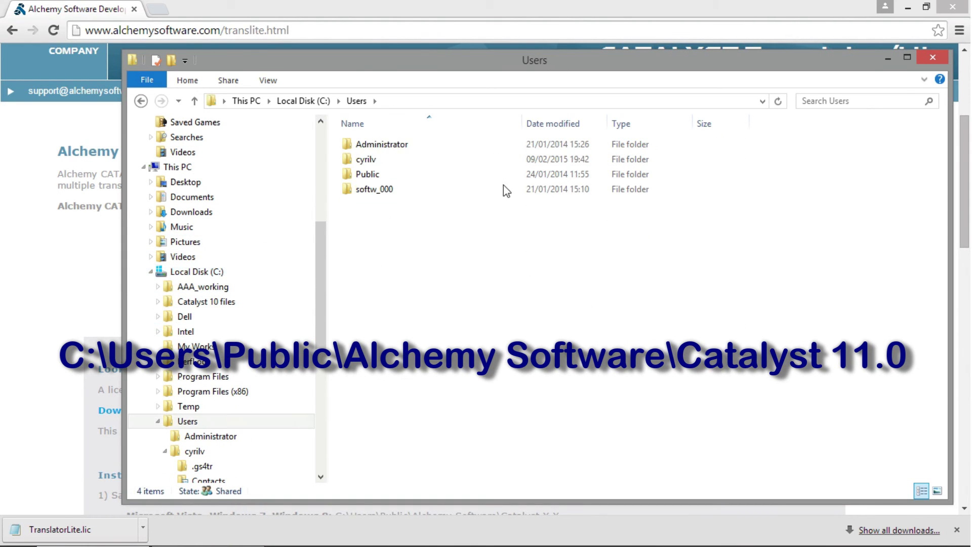
pyautogui.doubleClick(377, 175)
pyautogui.doubleClick(410, 146)
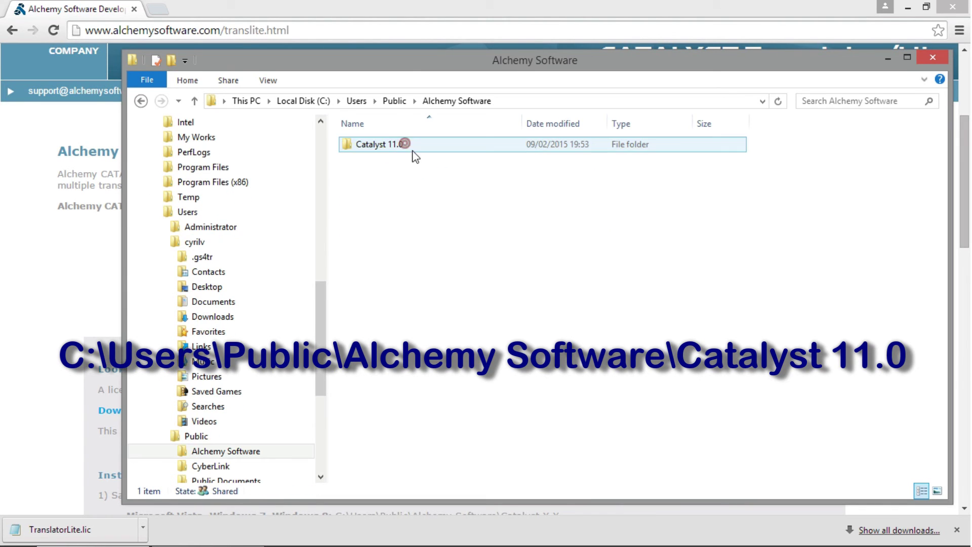
pyautogui.doubleClick(383, 148)
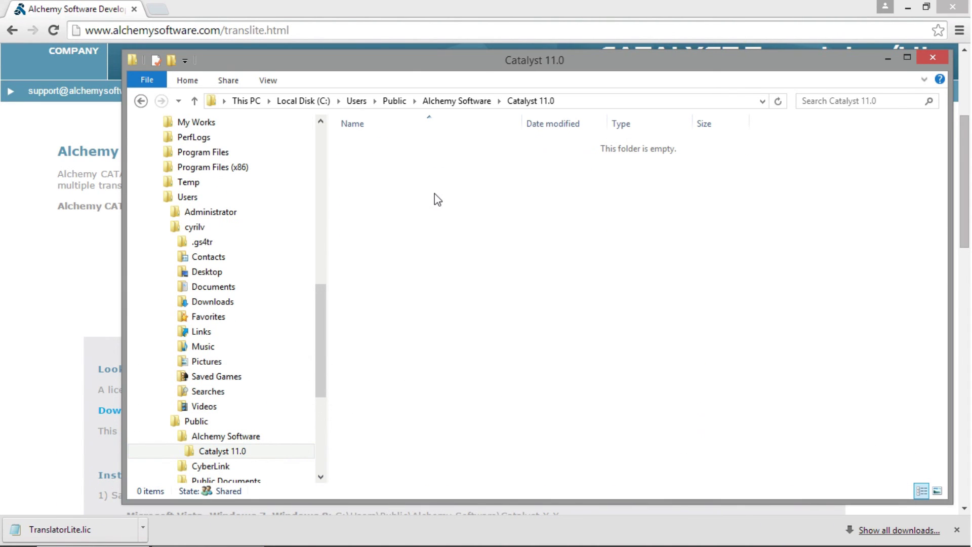
pyautogui.rightClick(430, 195)
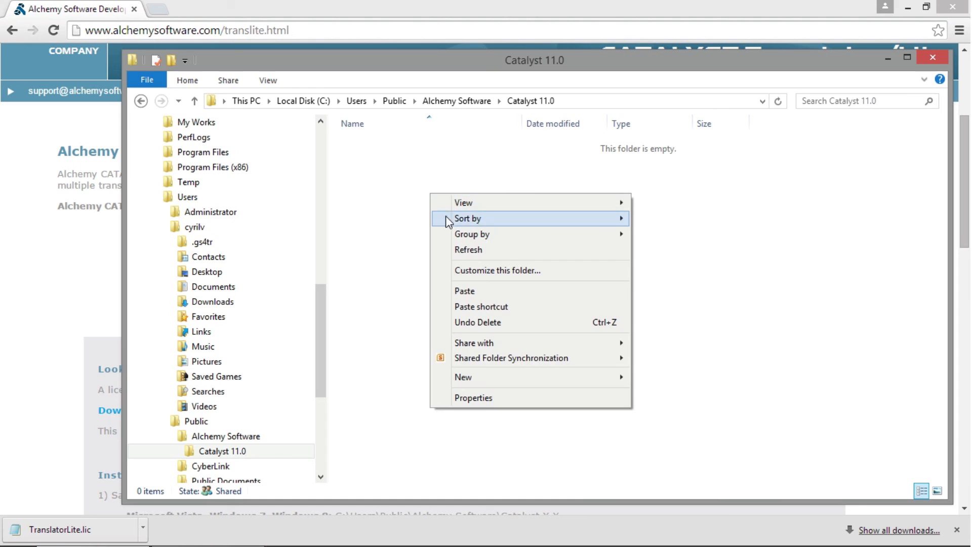
pyautogui.click(466, 292)
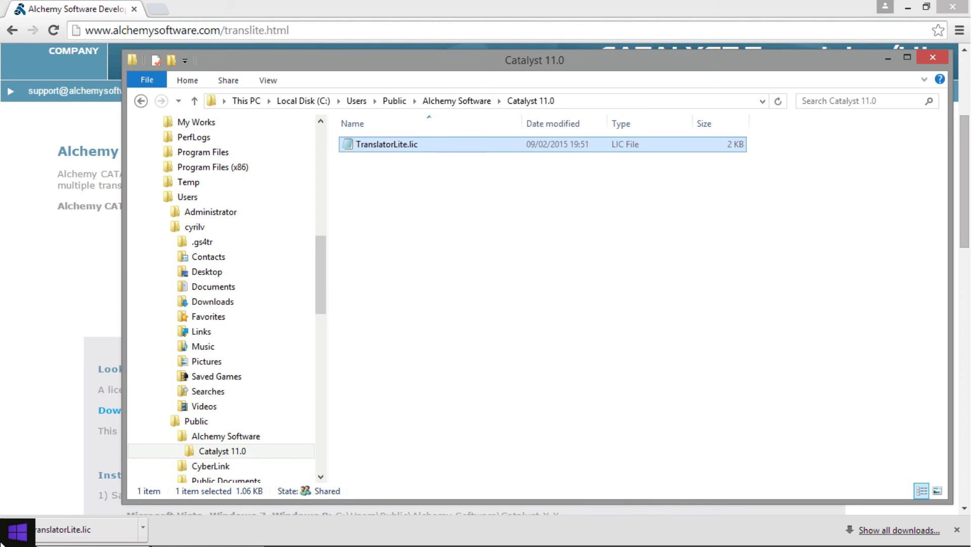
# - Launch Alchemy Catalyst 11.0 (x64) from the Start screen's Apps list
pyautogui.click(13, 536)
pyautogui.click(95, 510)
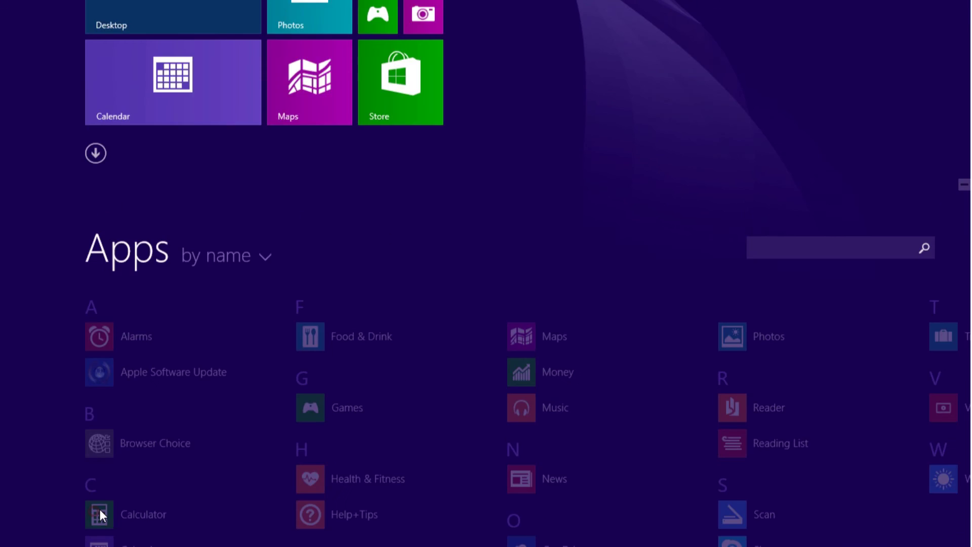
pyautogui.scroll(-5, 304, 480)
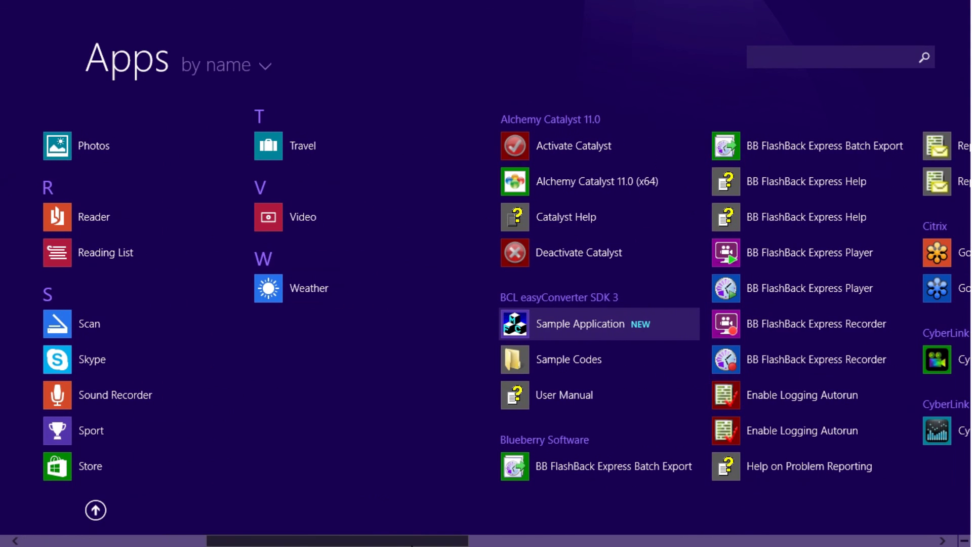
pyautogui.click(594, 185)
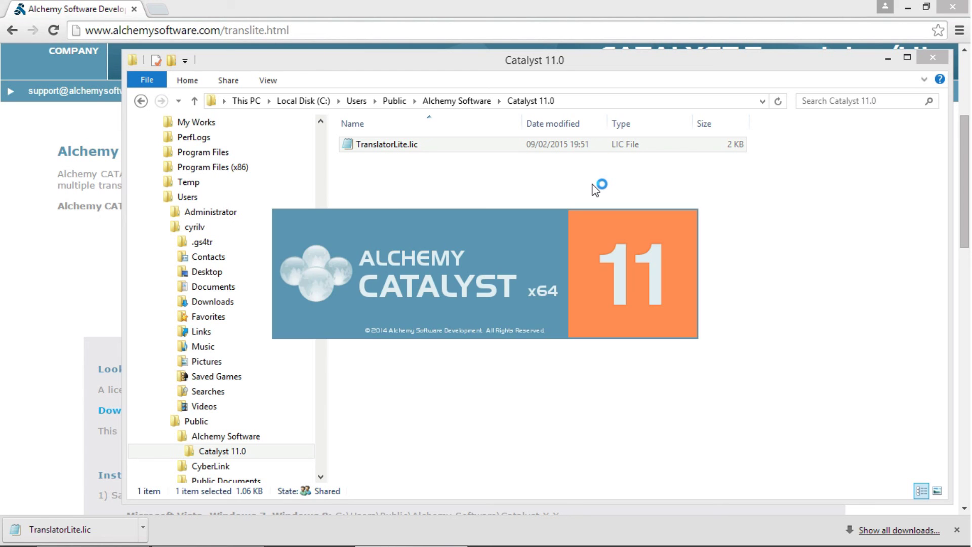